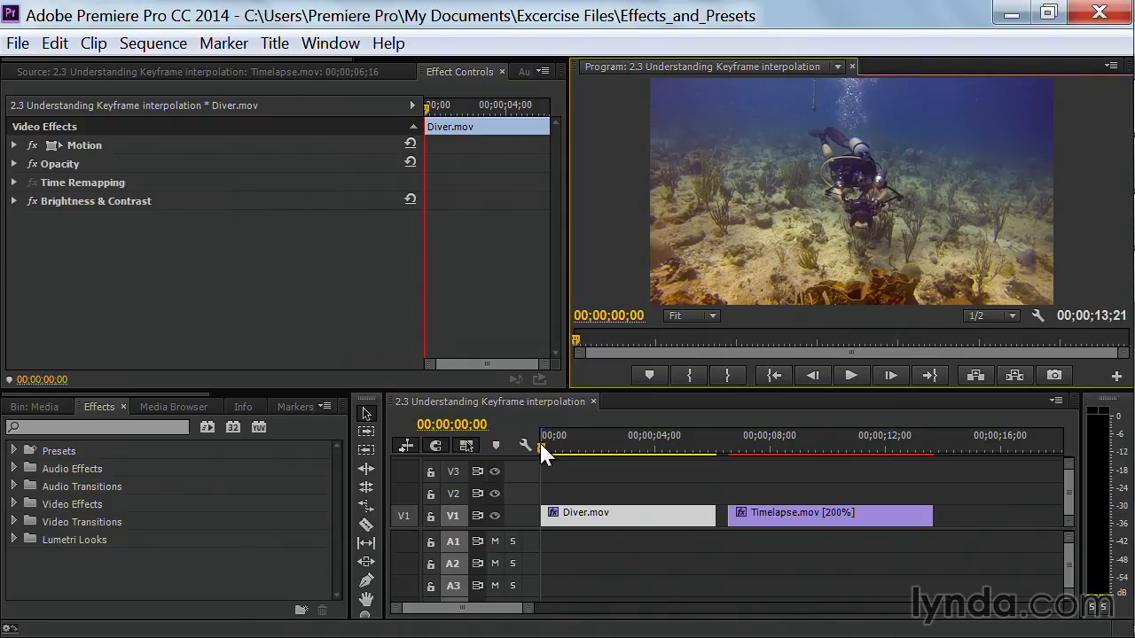
Select the Diver.mov clip and set its Motion Scale to 50
click(608, 516)
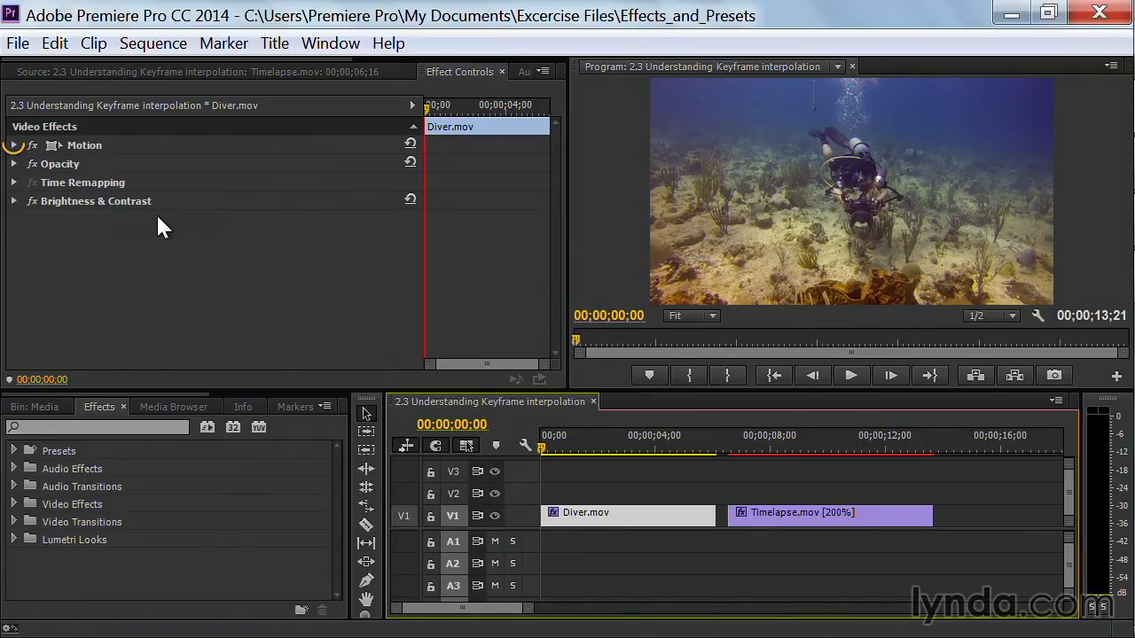
click(13, 145)
click(222, 182)
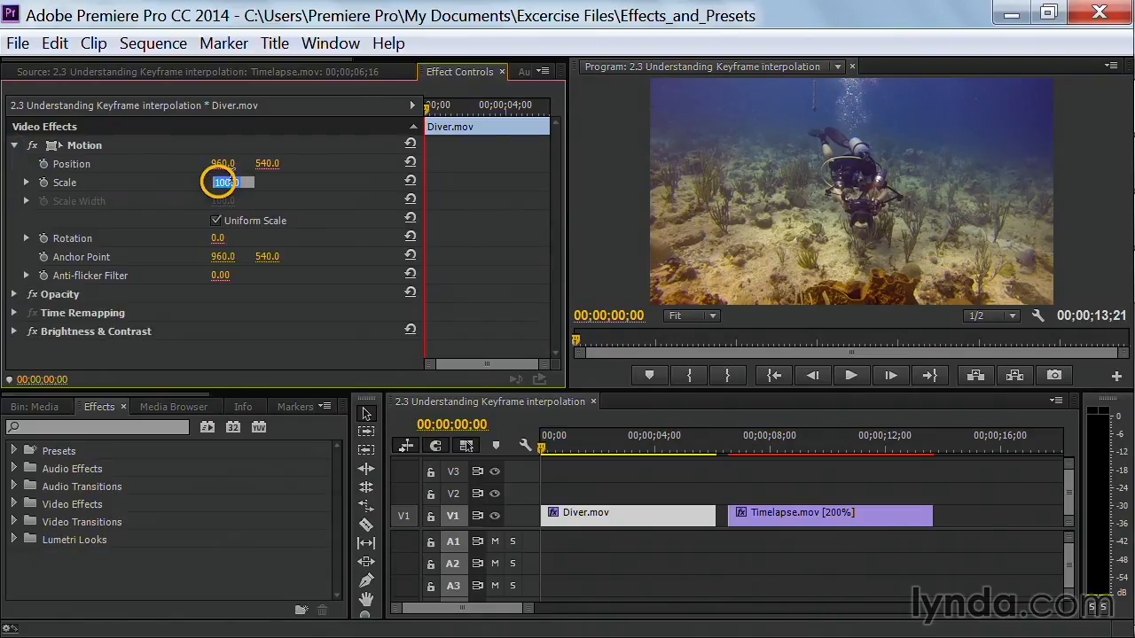
text(50)
key(Return)
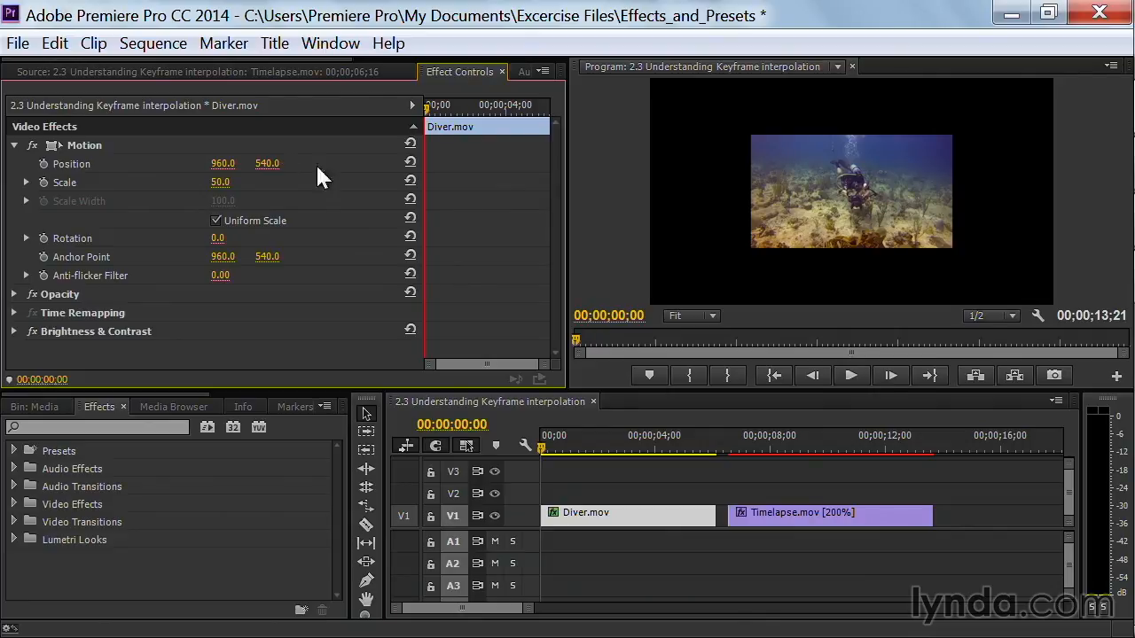
Move the scaled clip out of frame on the left to about -498, 384 and start Position keyframing at 00;00;00;00
click(856, 197)
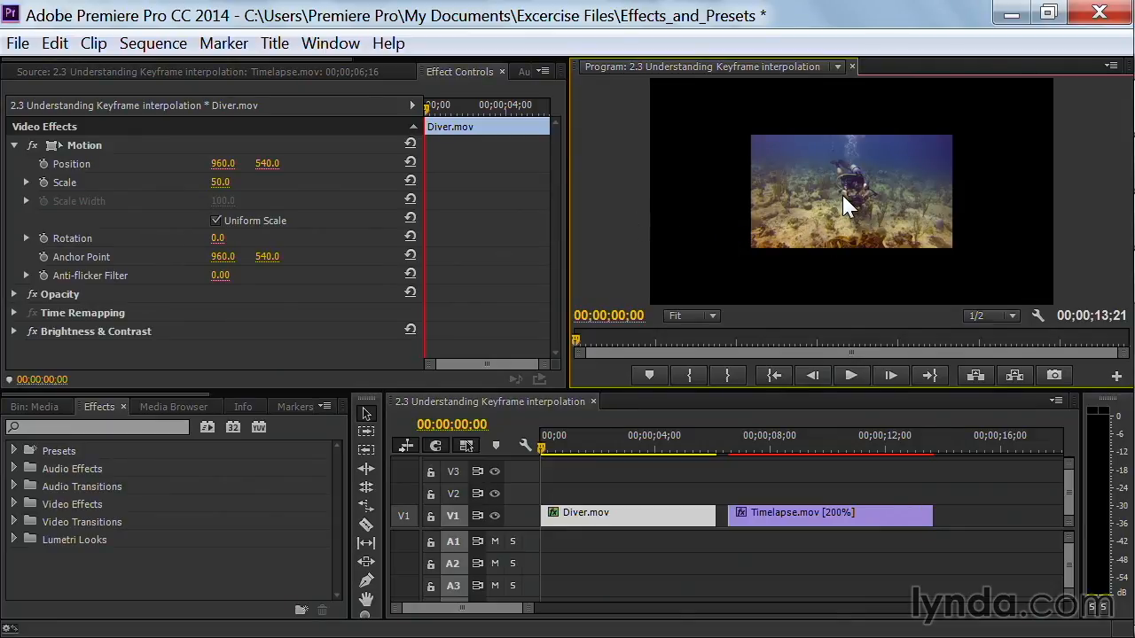
click(842, 195)
drag(842, 195, 543, 156)
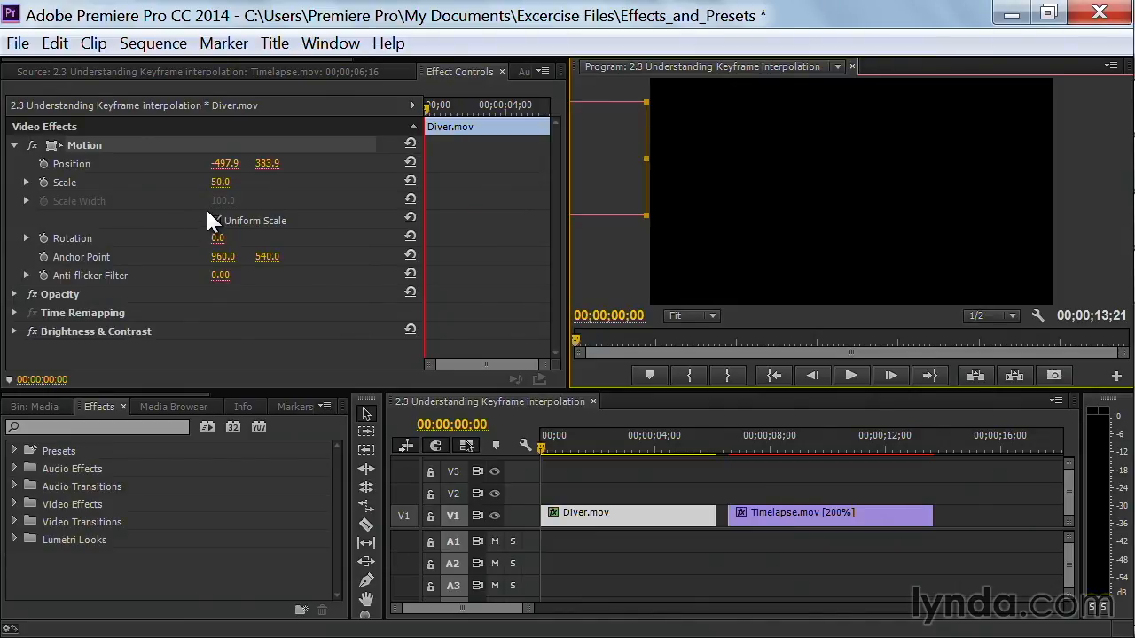
click(43, 165)
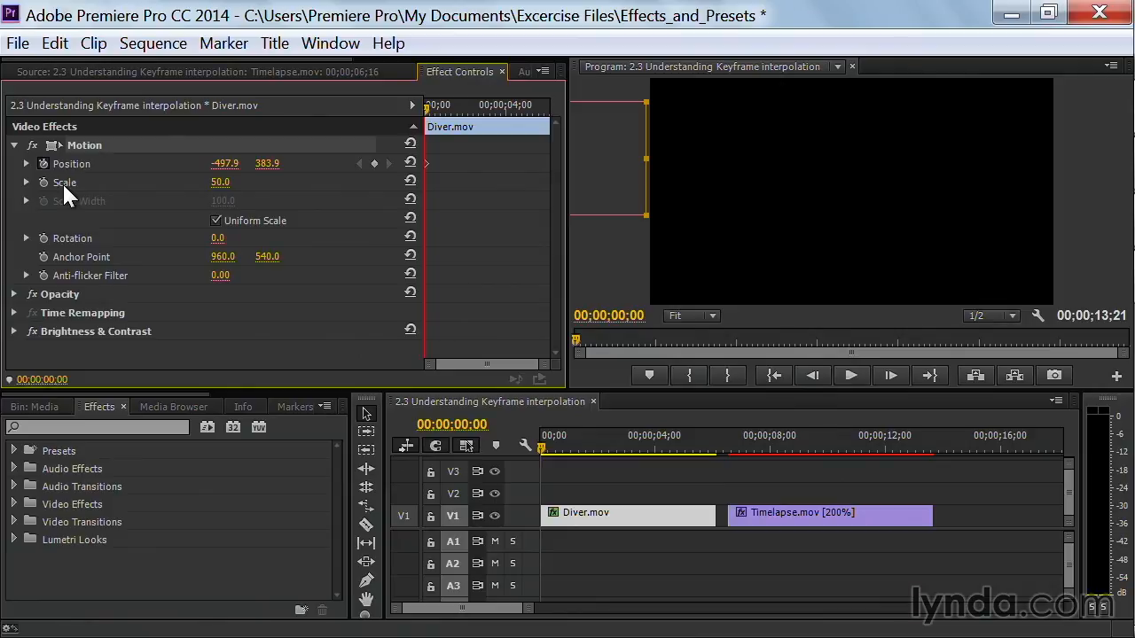
At 00;00;06;03, Diver.mov's last frame, set the horizontal Position to about 2415 so the clip exits the frame on the right
drag(542, 446, 712, 451)
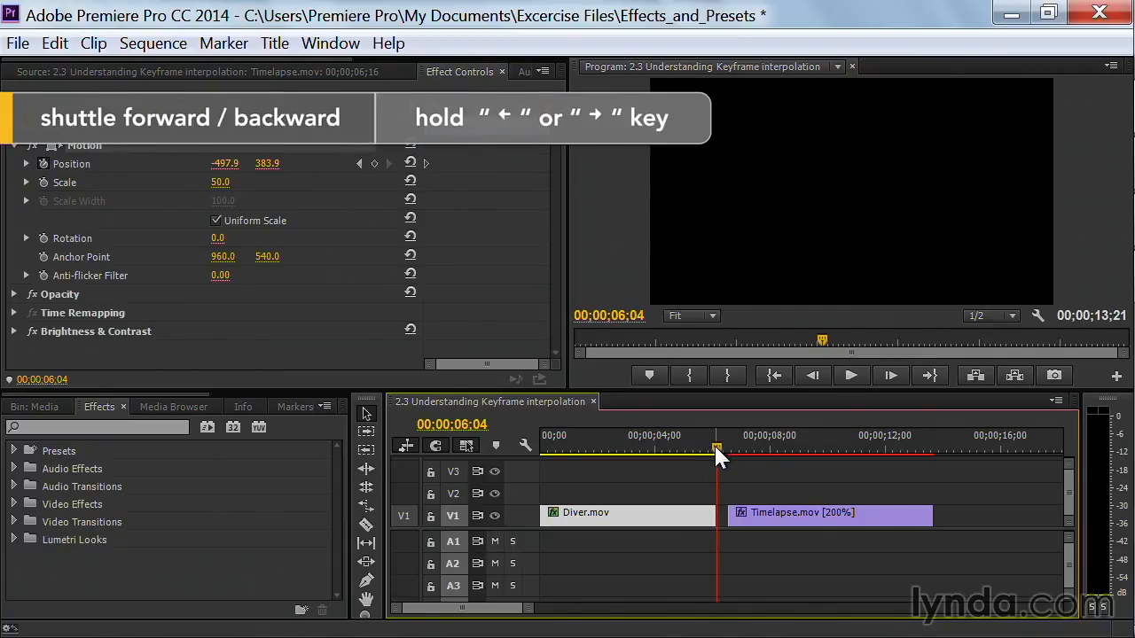
key(Left)
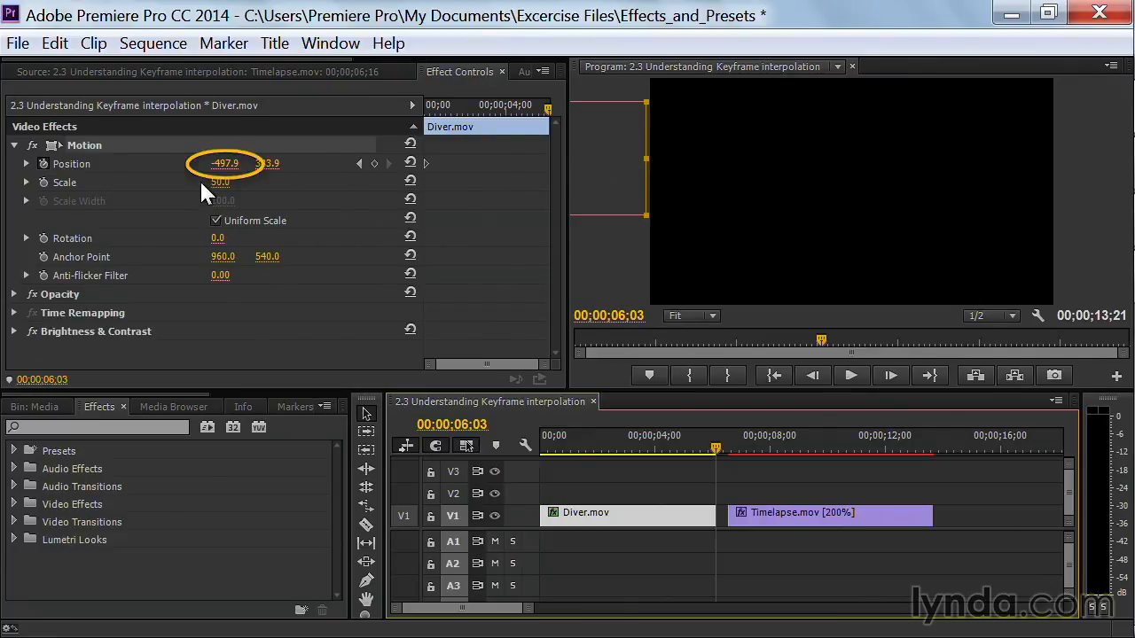
drag(224, 163, 670, 163)
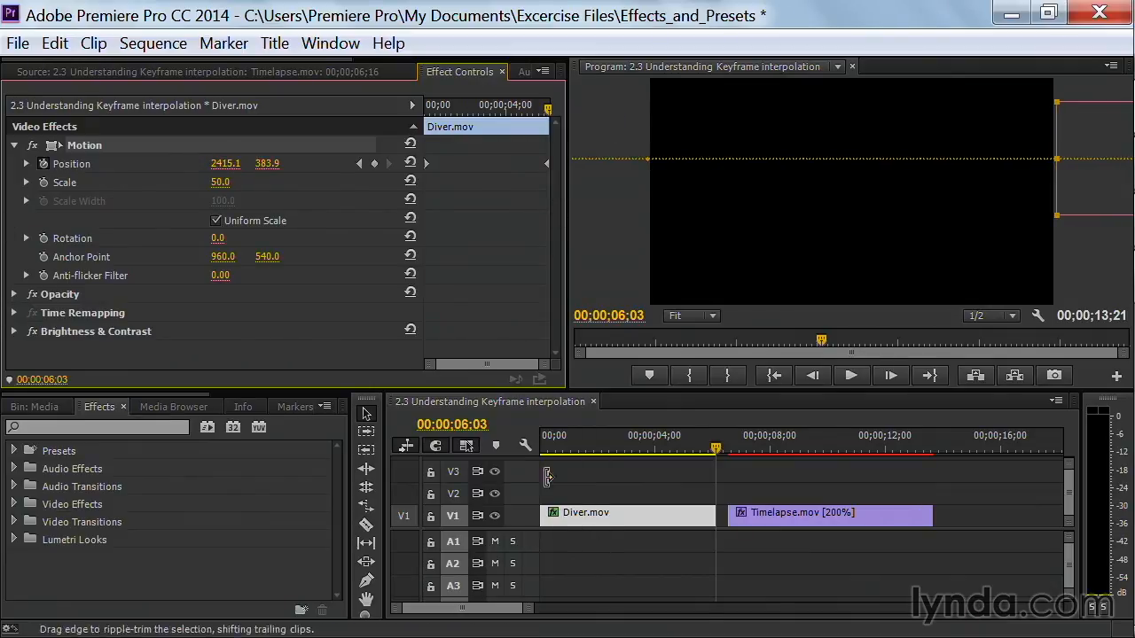
Play the sequence from the start to preview the left-to-right Position animation
drag(555, 433, 516, 449)
key(space)
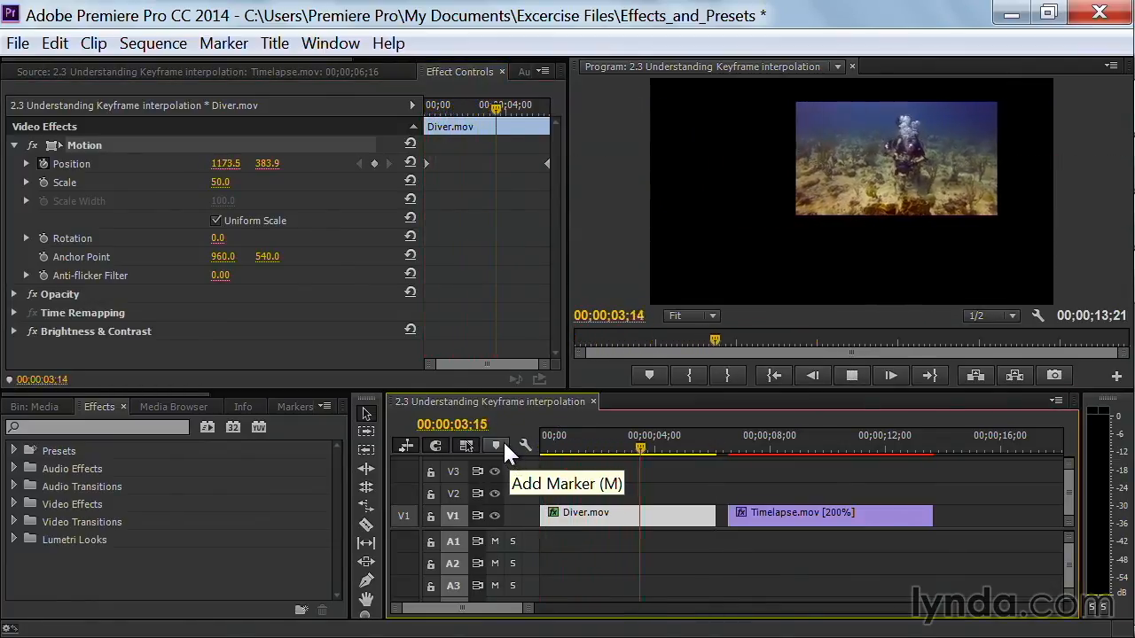
key(space)
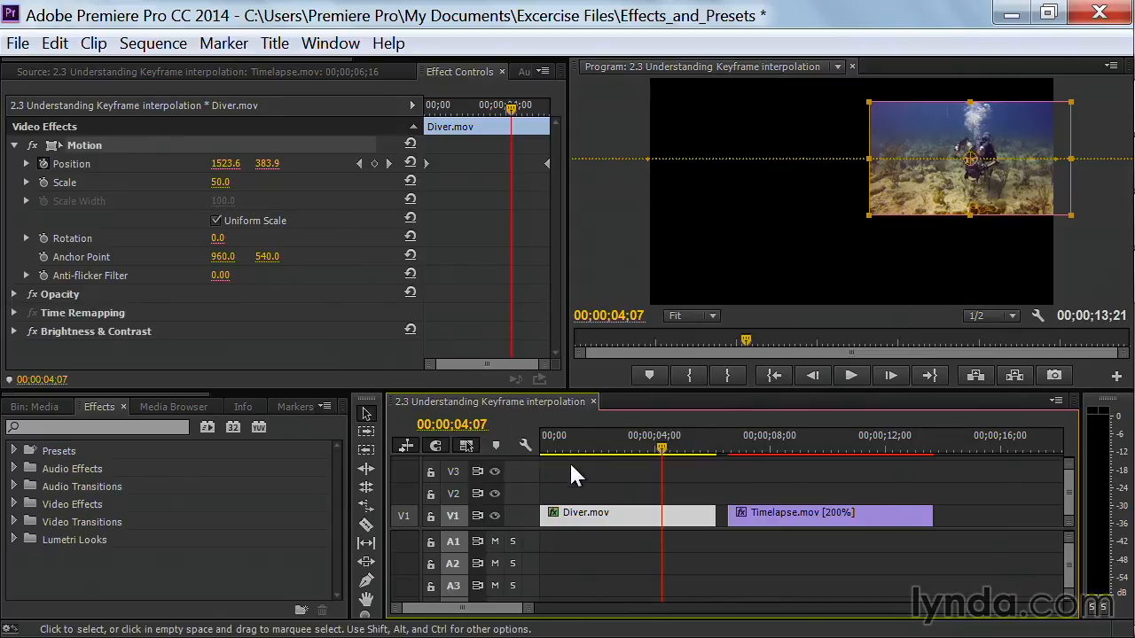
At 00;00;02;28, lower the clip in the frame to add a middle Position keyframe at about 907, 852
drag(662, 445, 631, 443)
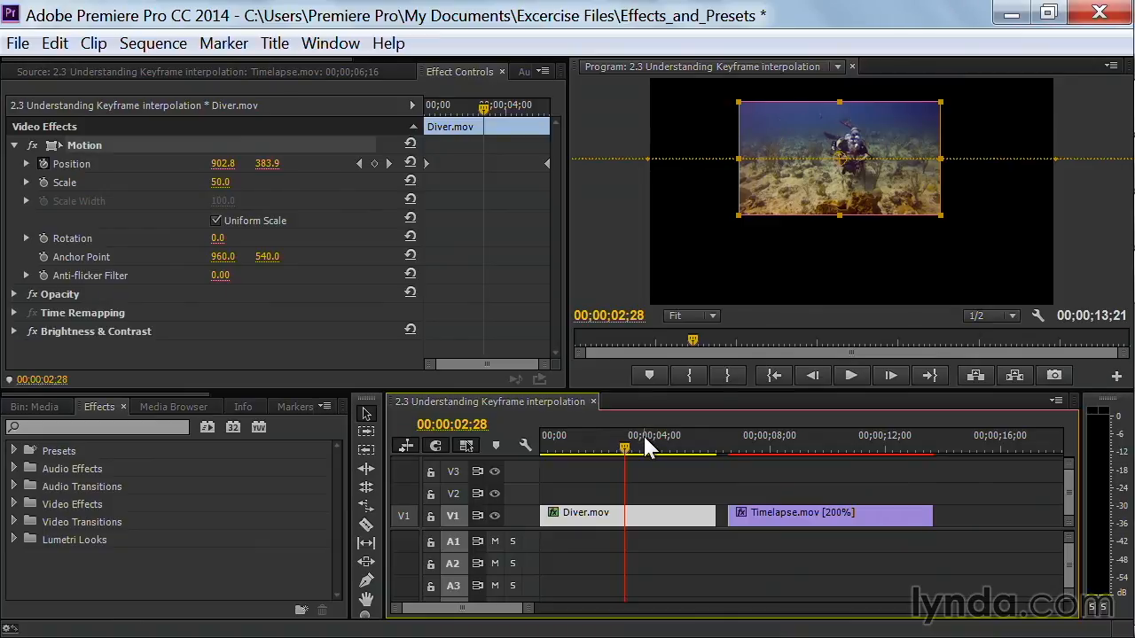
drag(280, 168, 733, 263)
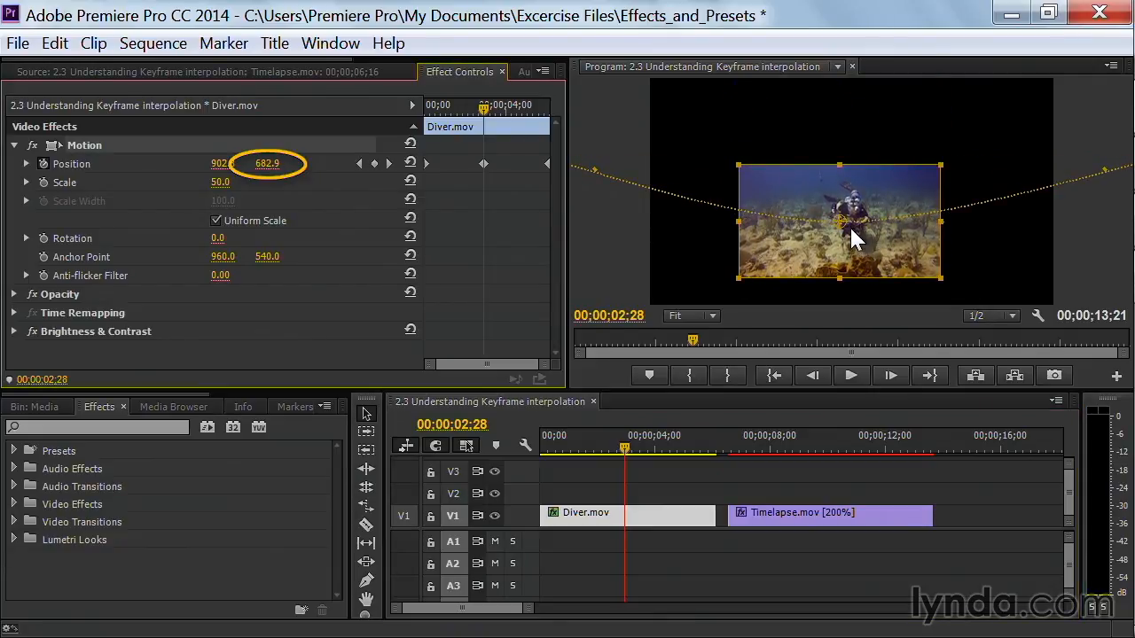
drag(841, 219, 840, 266)
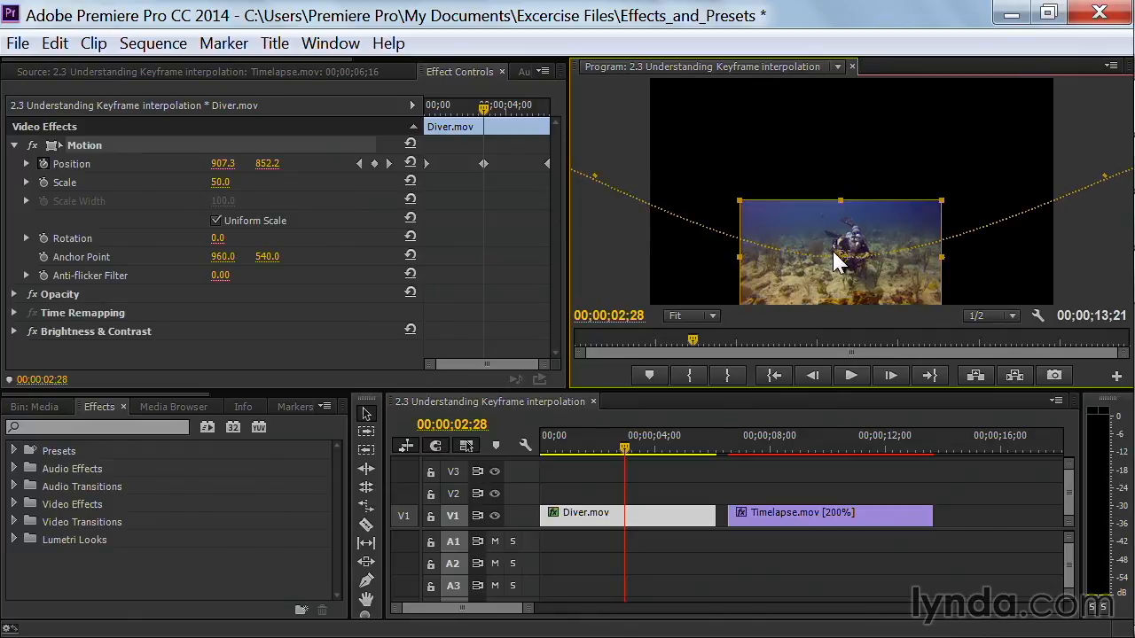
Preview the Diver.mov movement around the middle keyframe and examine that keyframe's point on the motion path
click(593, 447)
key(space)
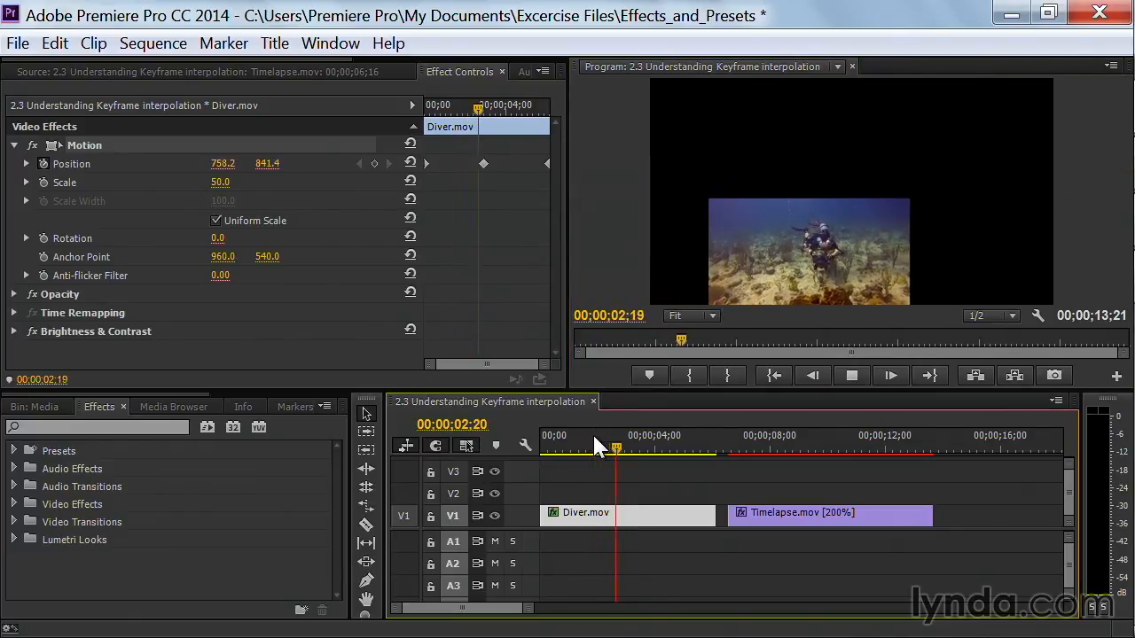
key(space)
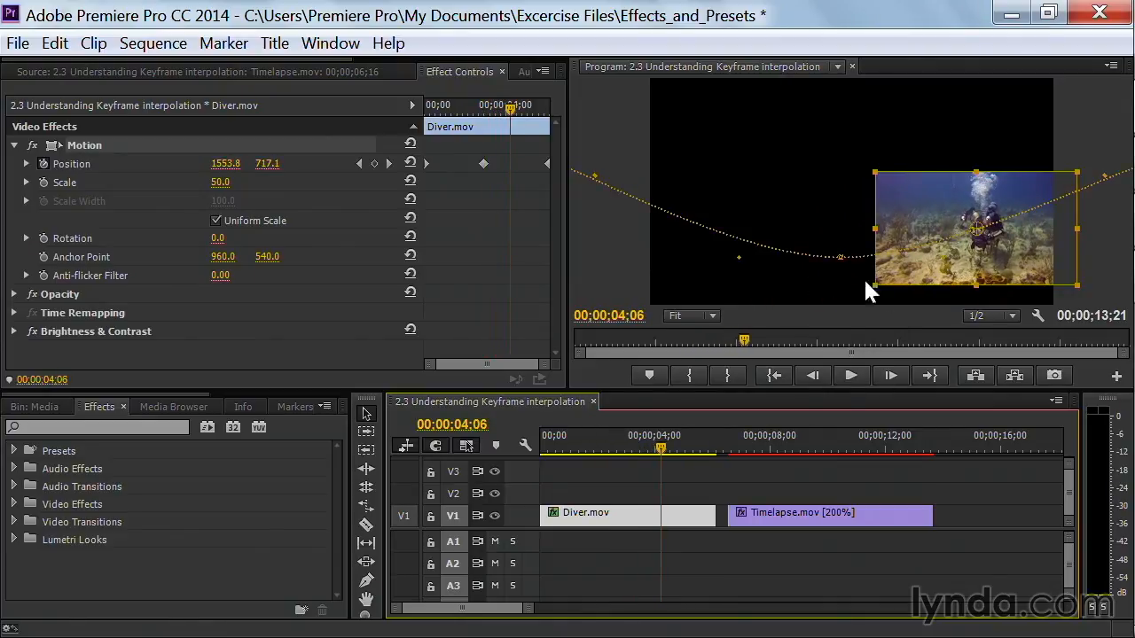
click(839, 256)
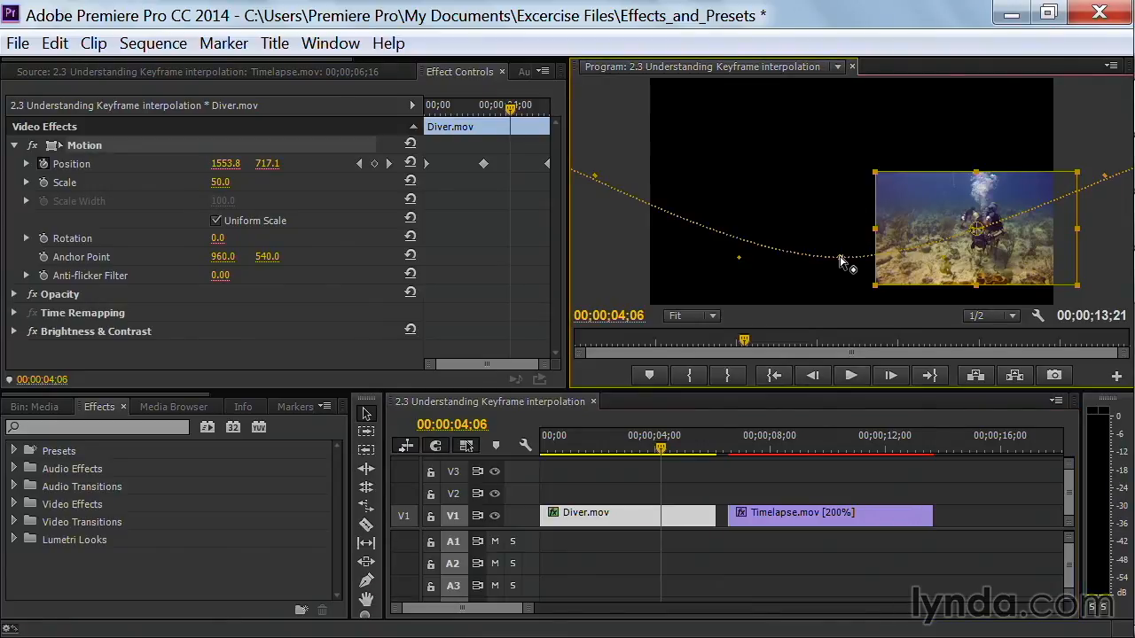
Try moving the middle Position keyframe earlier in time, preview the altered speed, and undo the move
drag(472, 148, 454, 176)
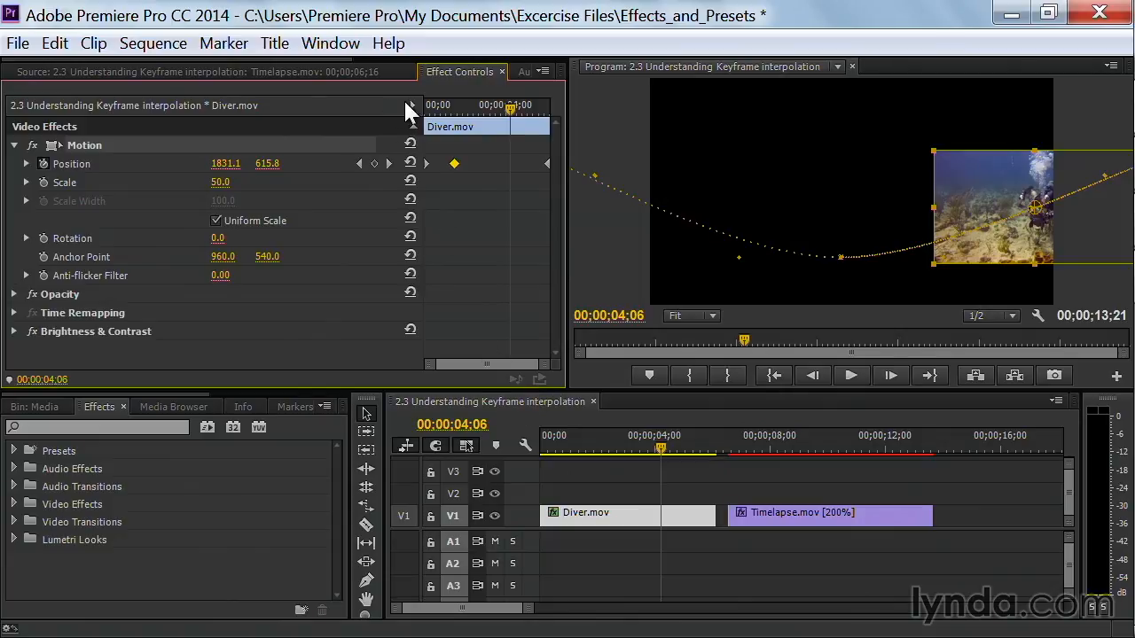
click(430, 105)
key(Left)
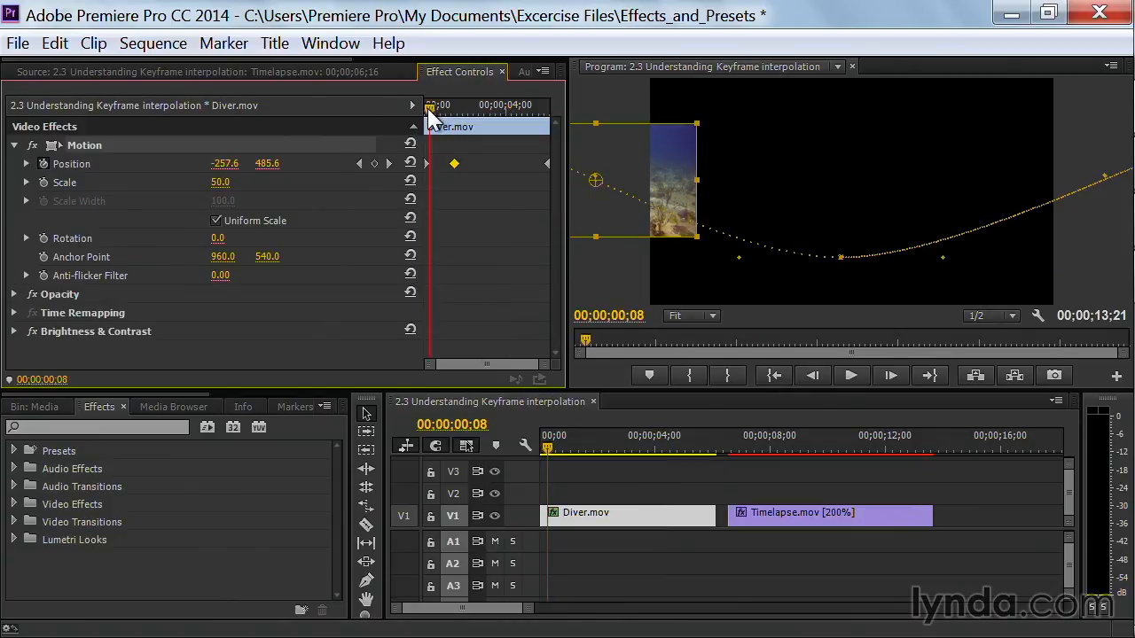
key(space)
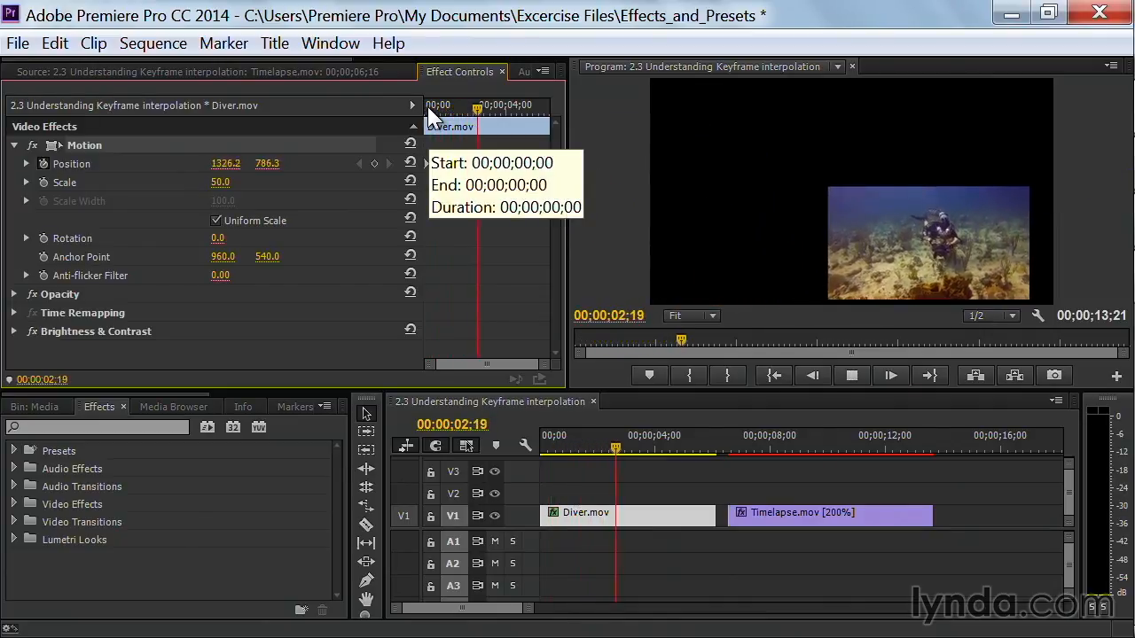
key(space)
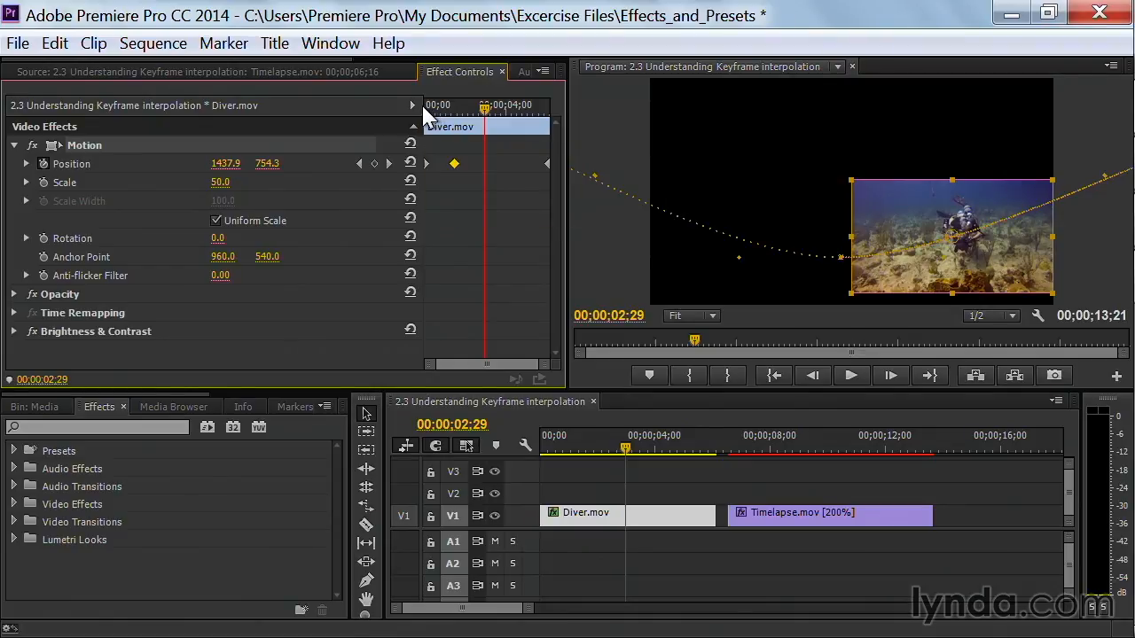
key(ctrl+z)
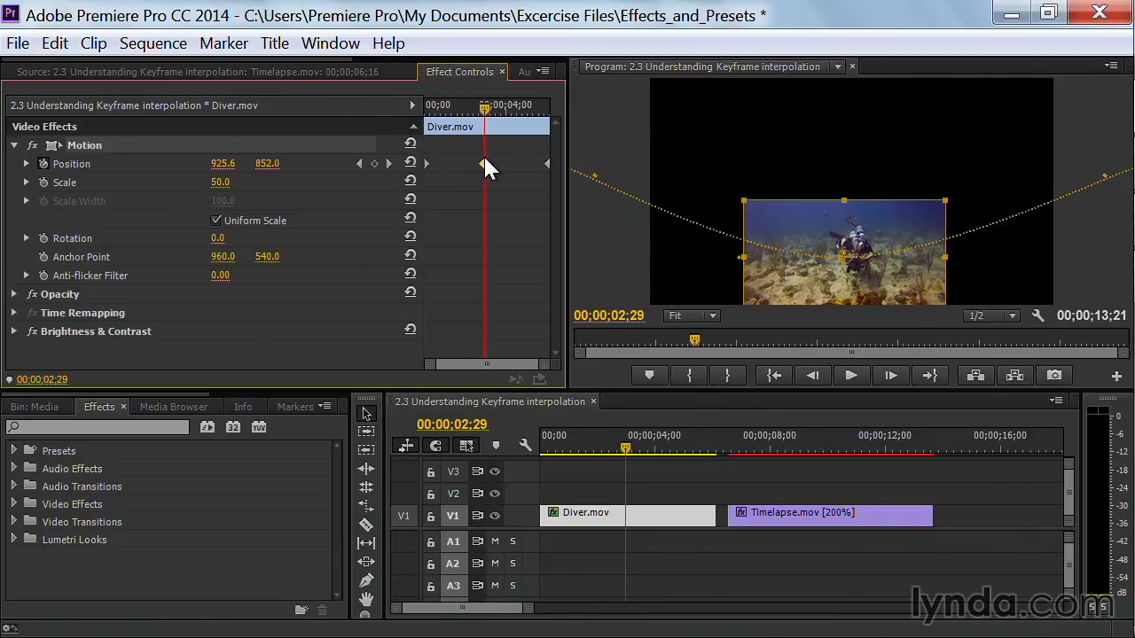
Change the middle Position keyframe's spatial interpolation to Bezier and lengthen the right handle of its motion path, tilting it slightly upward
right_click(484, 165)
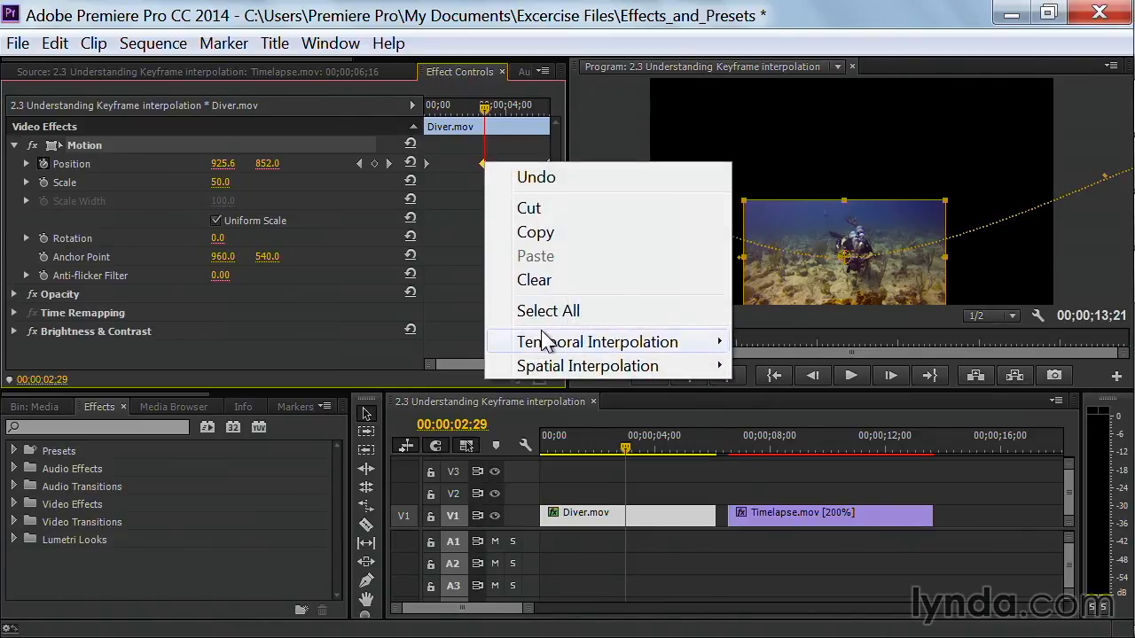
mouse_move(547, 343)
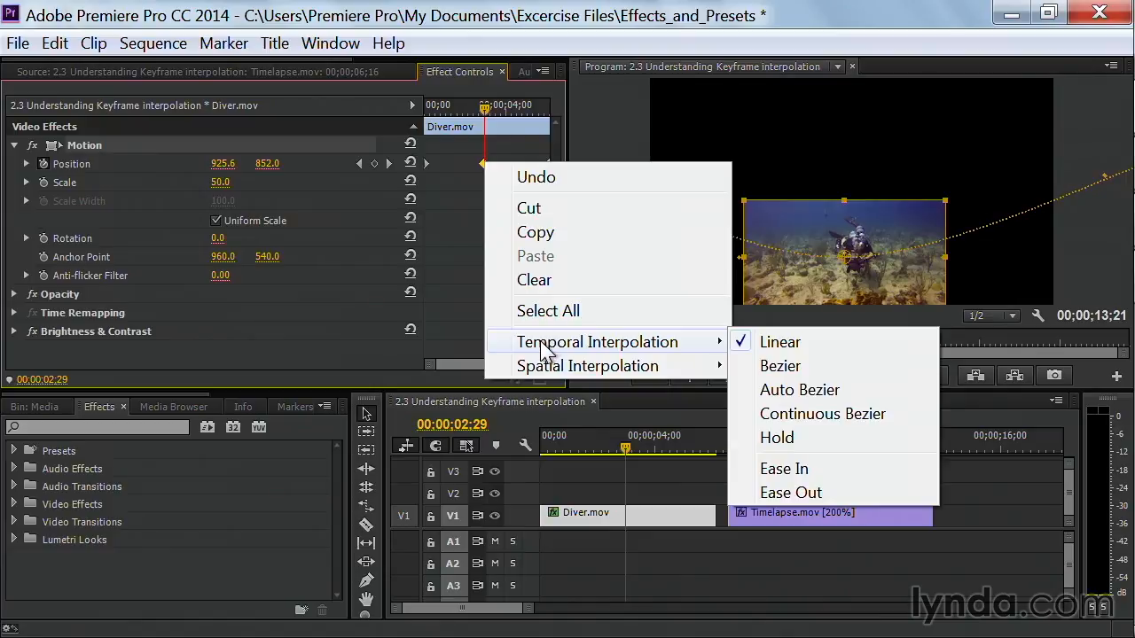
mouse_move(526, 367)
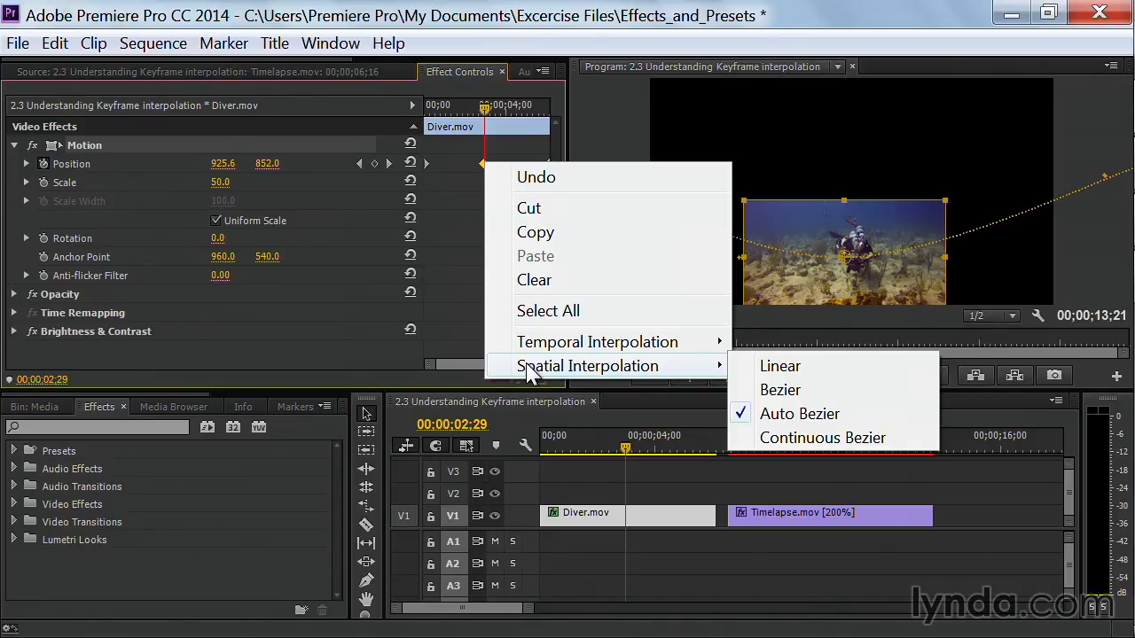
click(792, 394)
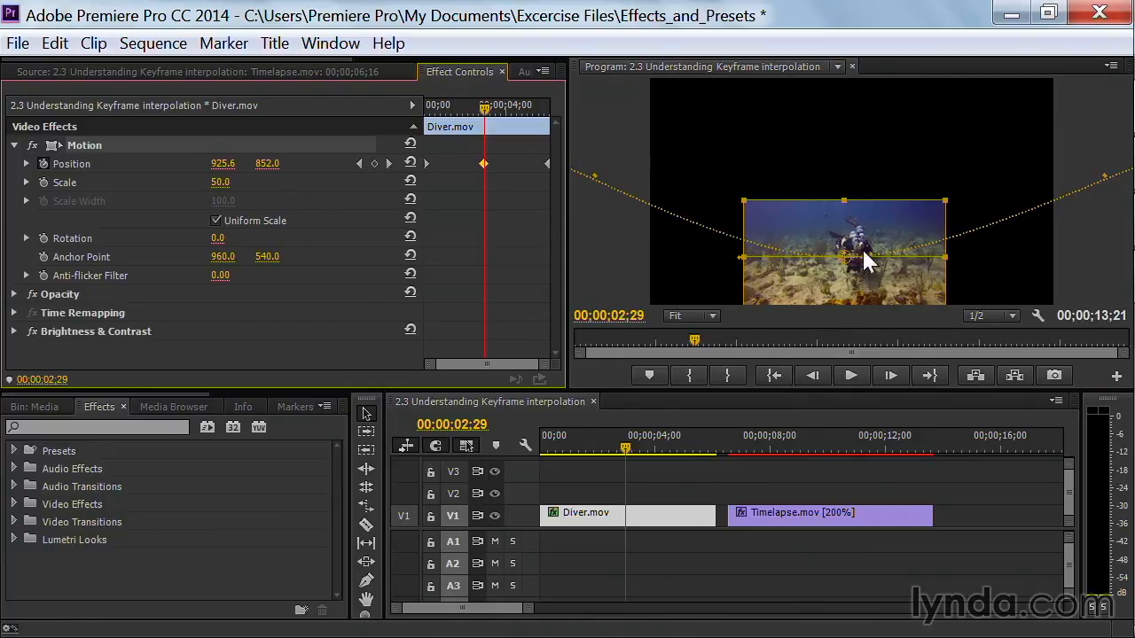
drag(938, 257, 972, 252)
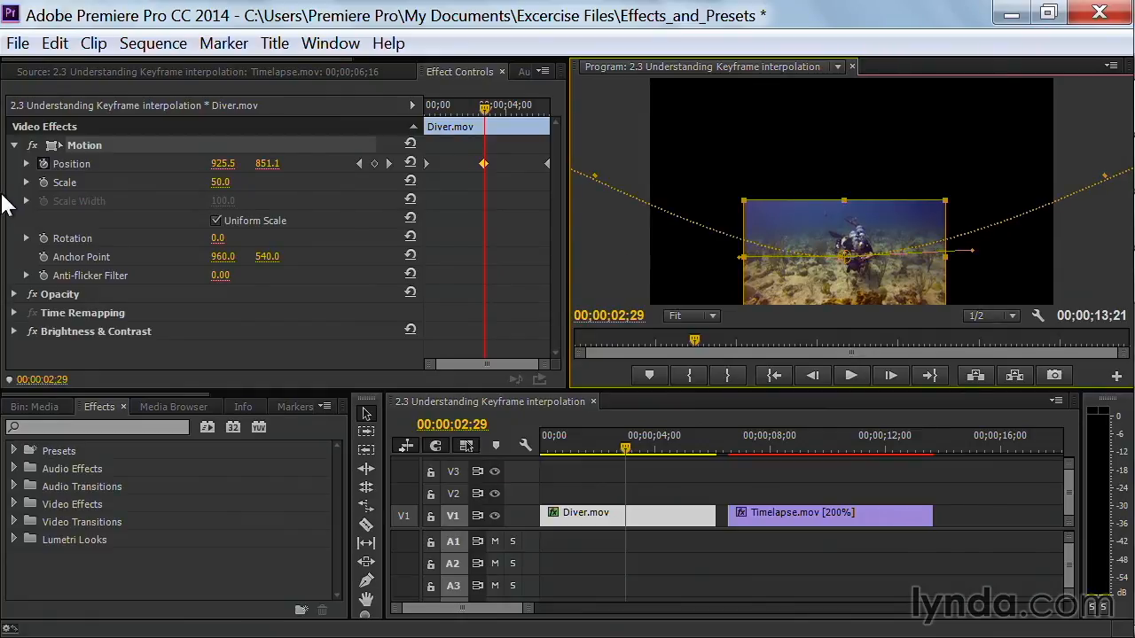
Examine the Position property's velocity graph at the middle keyframe
click(26, 163)
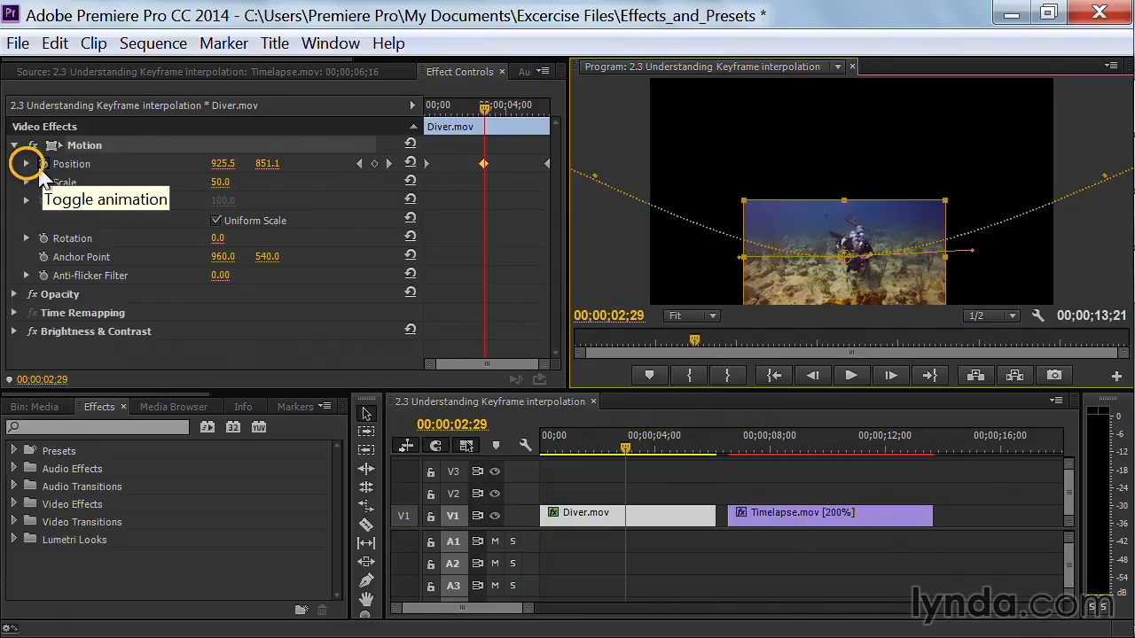
click(26, 164)
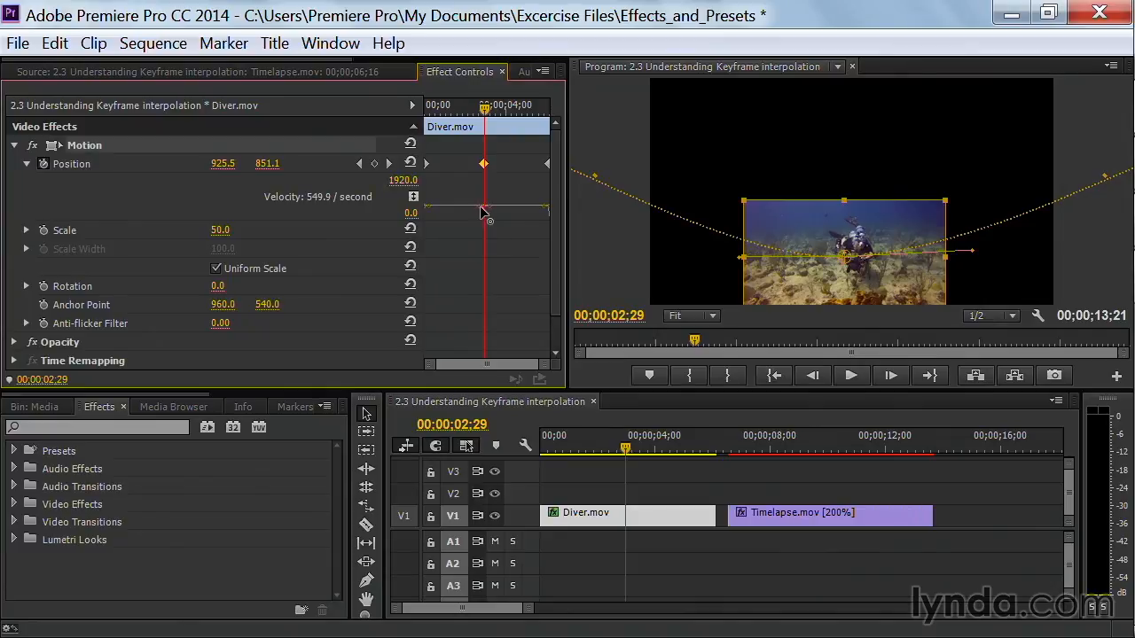
mouse_move(480, 207)
mouse_down()
mouse_move(480, 218)
mouse_move(476, 197)
mouse_up()
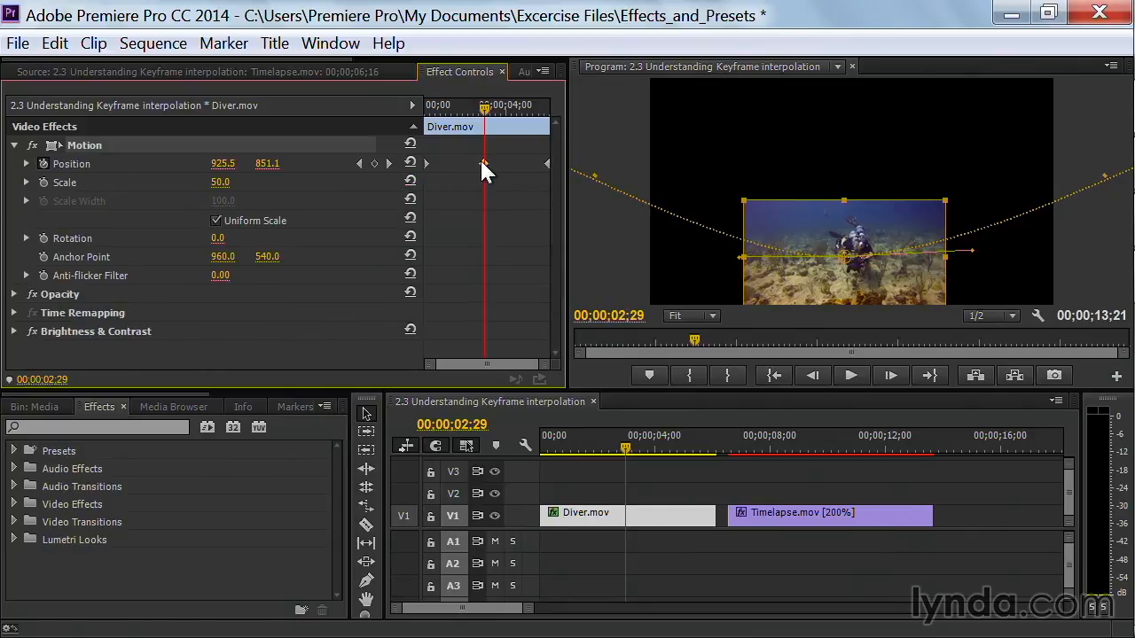
Change the middle Position keyframe's spatial interpolation to Linear
right_click(484, 163)
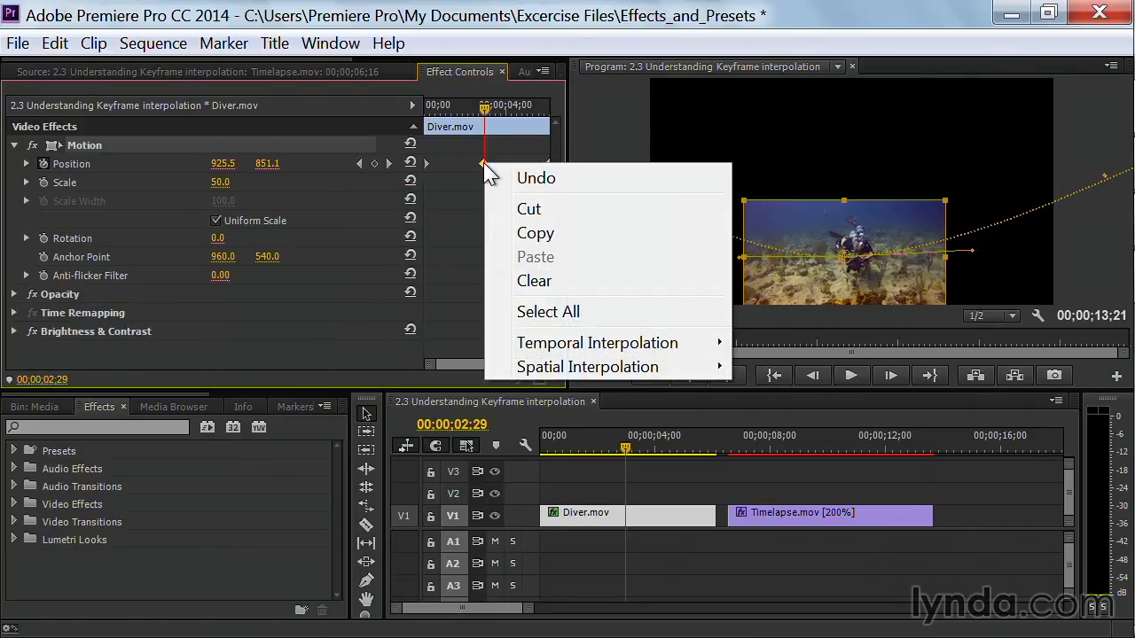
mouse_move(567, 378)
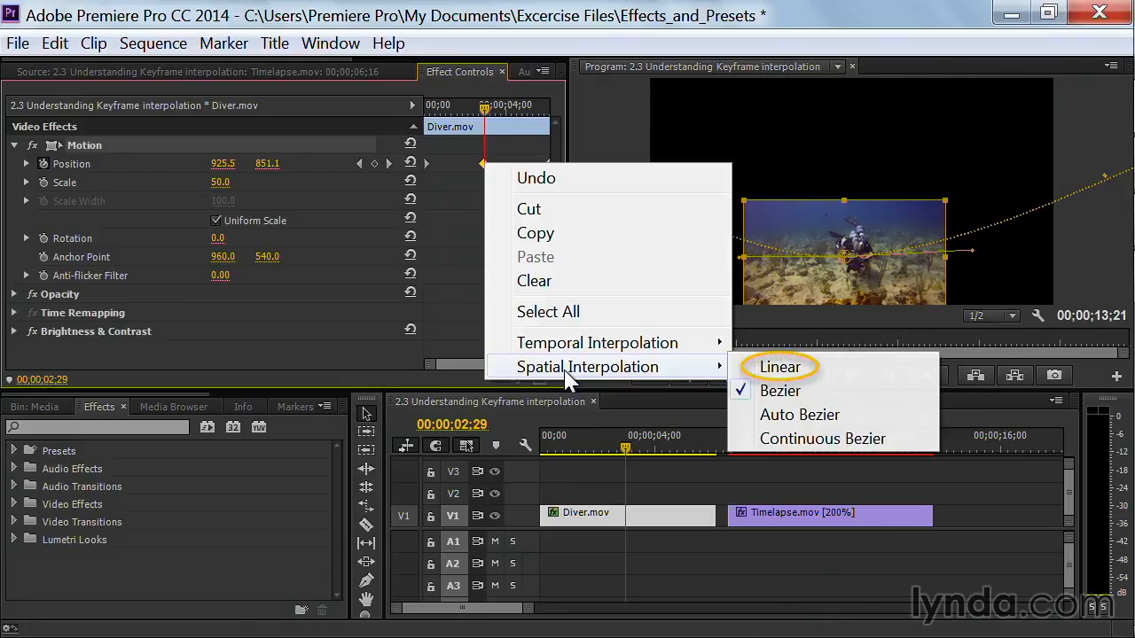
click(771, 373)
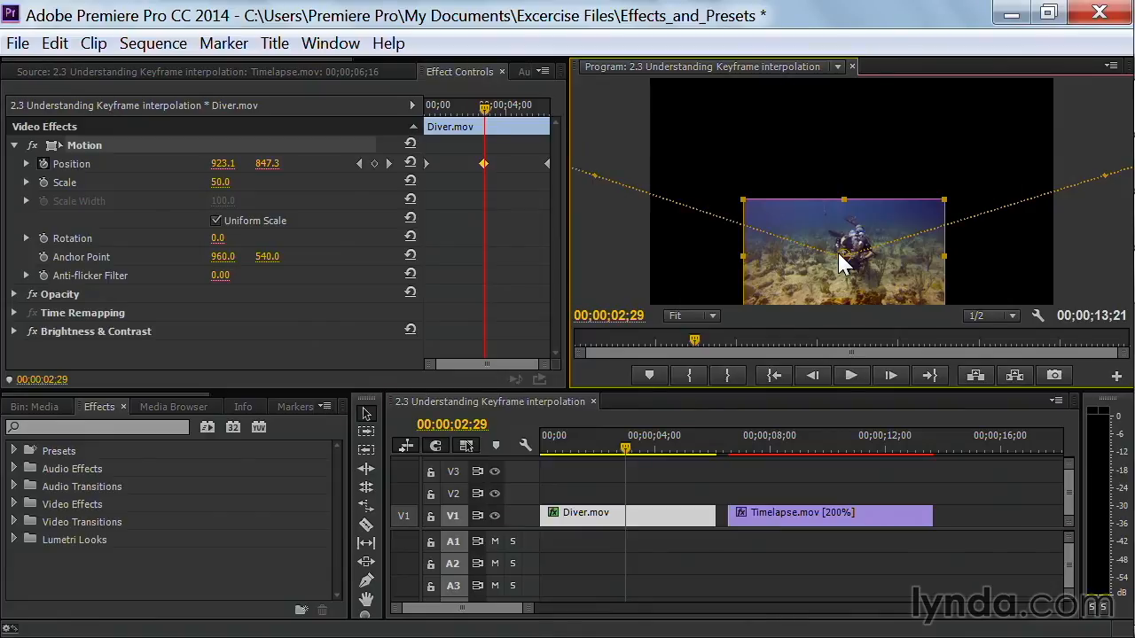
Set the temporal interpolation of Diver.mov's middle Position keyframe to Ease In
key(Left)
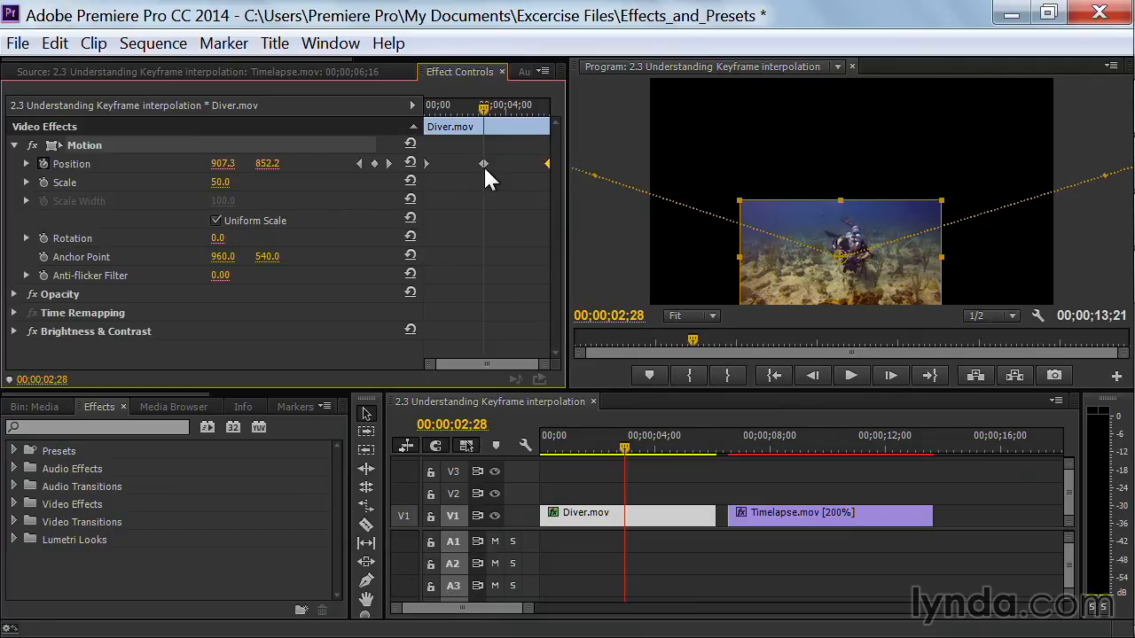
right_click(484, 163)
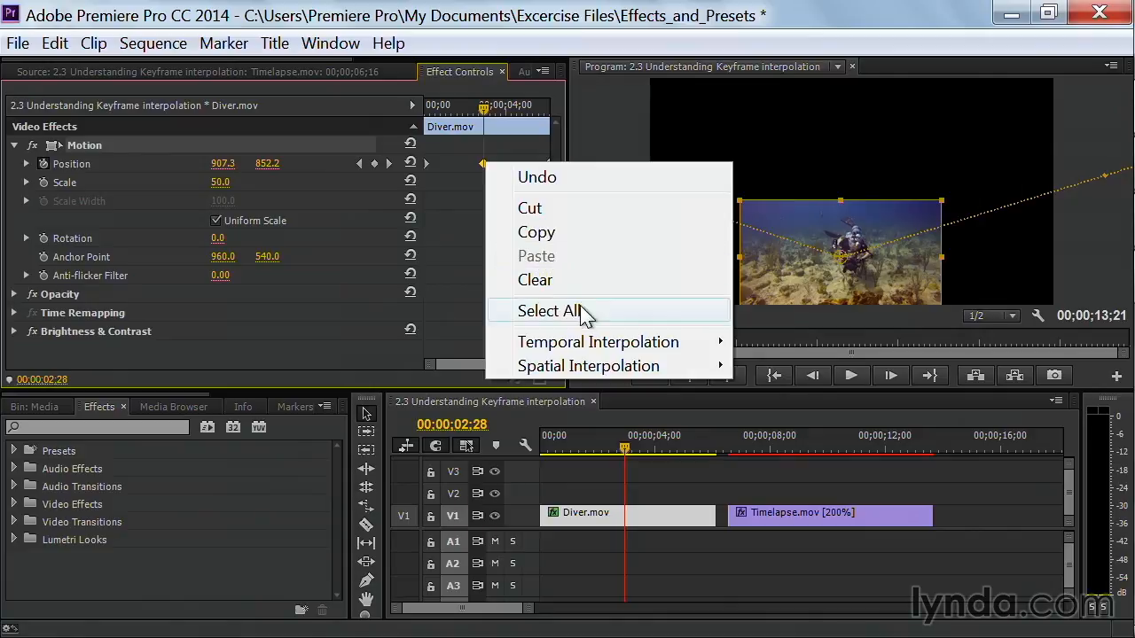
mouse_move(592, 346)
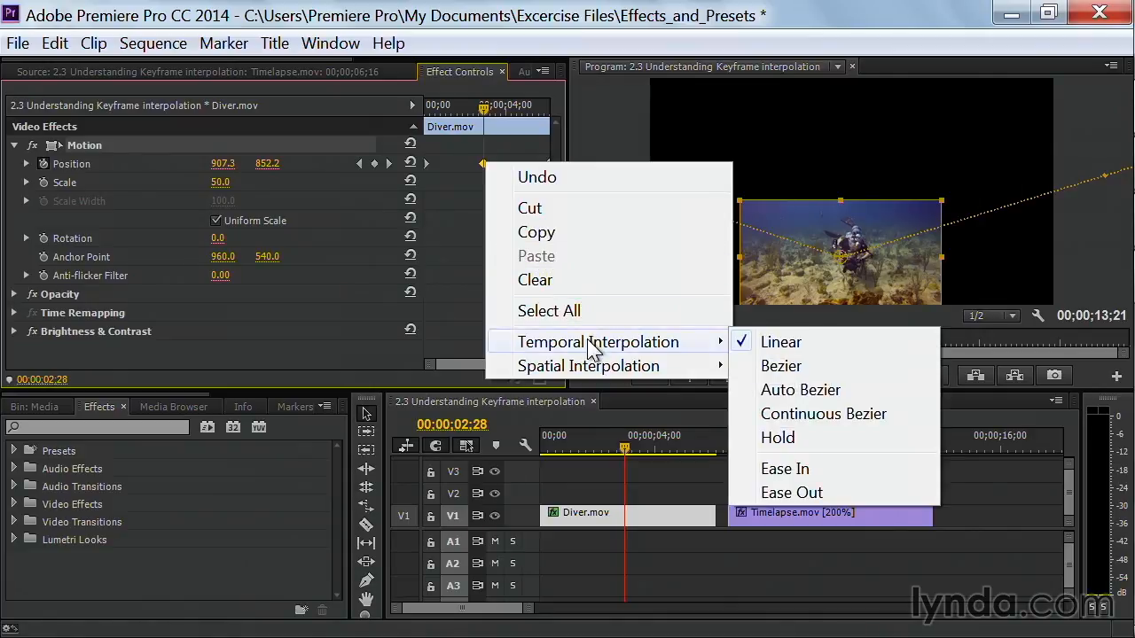
click(829, 470)
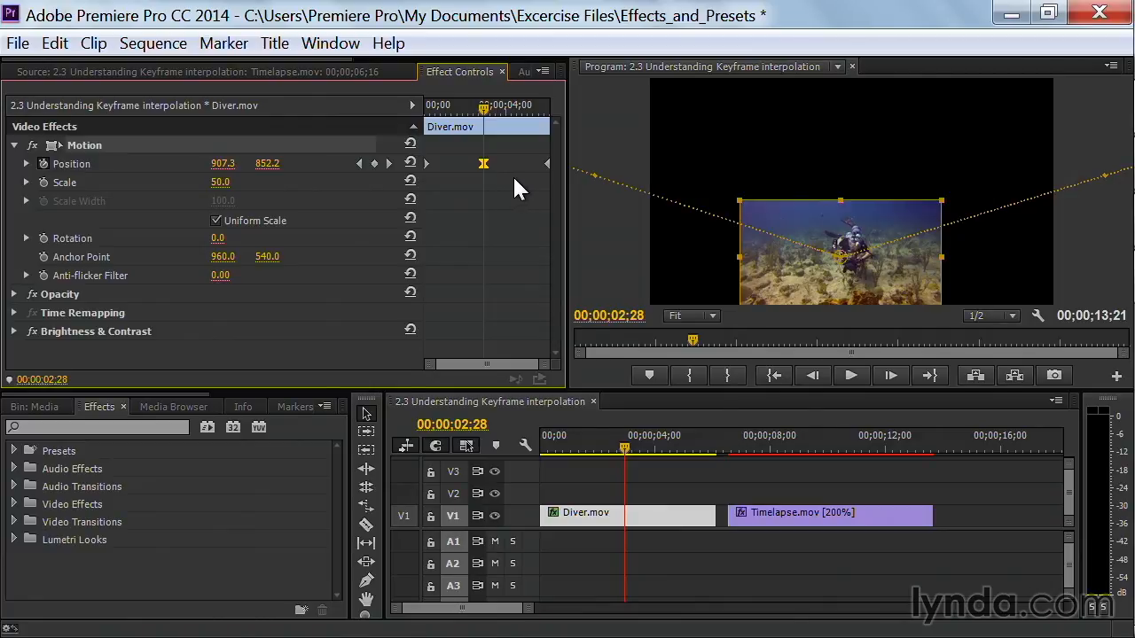
Play back the Diver.mov animation from the start of the sequence to check the eased motion at the middle keyframe
drag(582, 437, 539, 439)
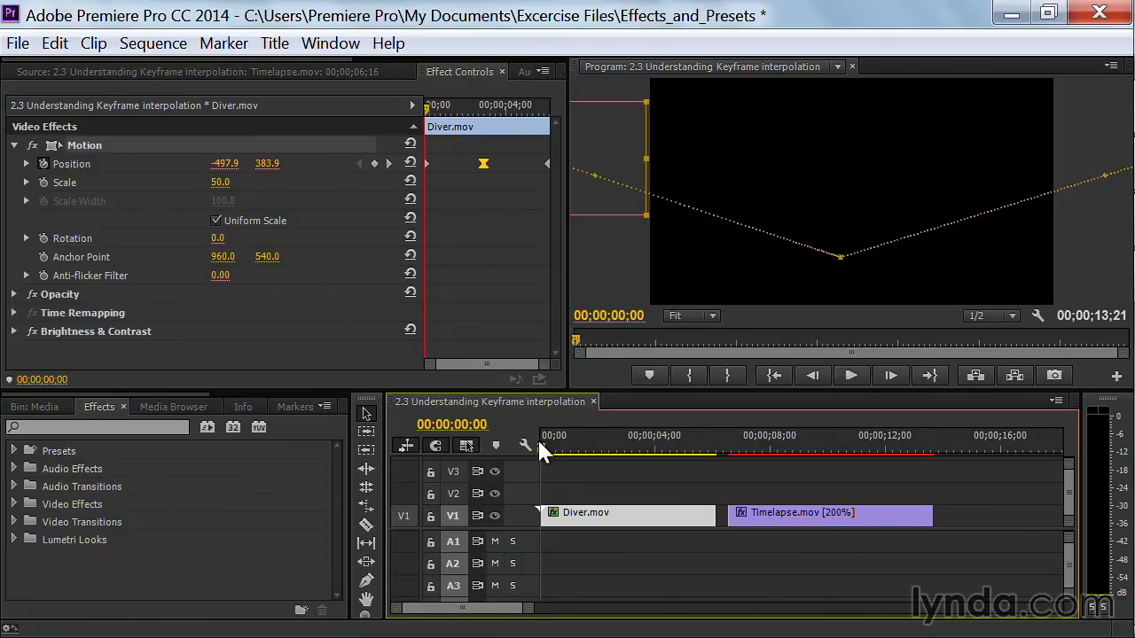
key(space)
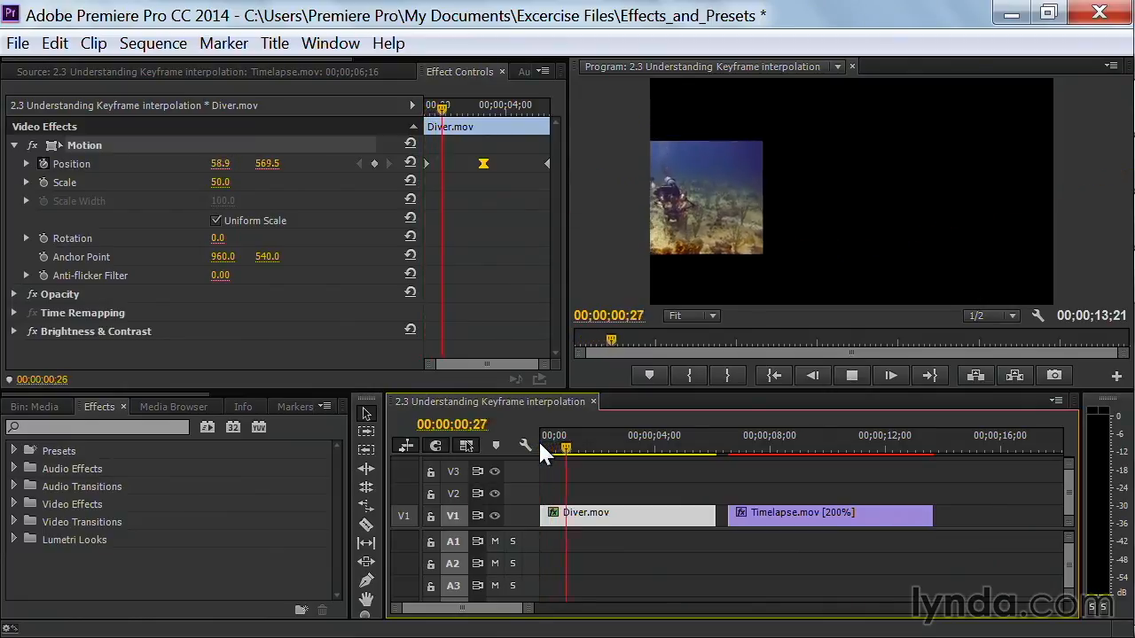
key(space)
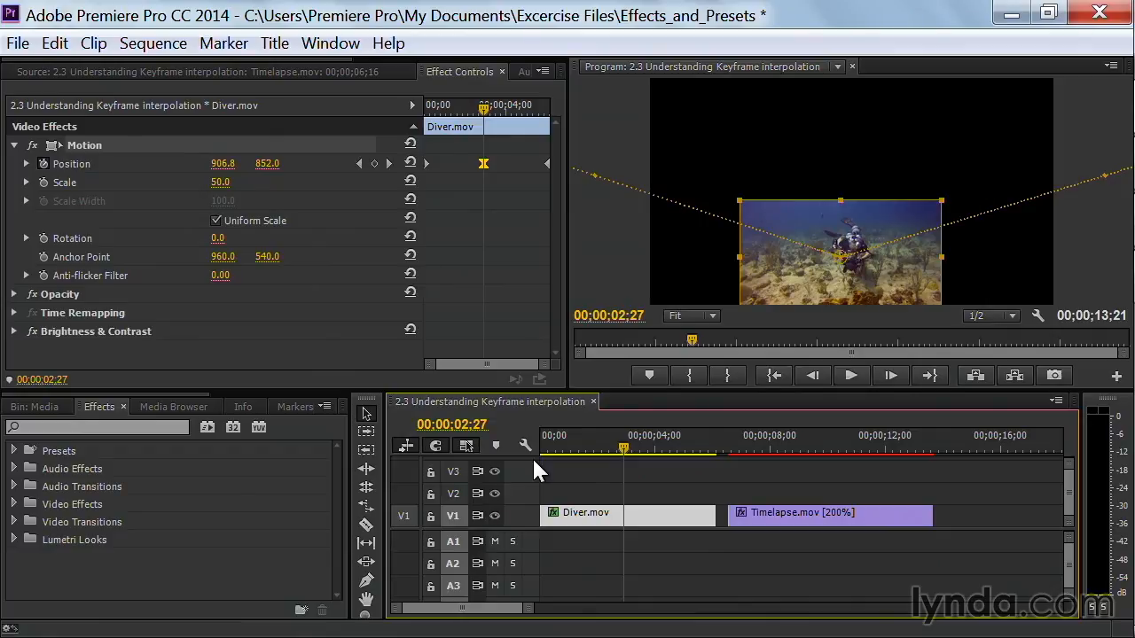
Open the interpolation options for the last Second Layer Opacity keyframe of the Calculations effect on Timelapse.mov
click(804, 439)
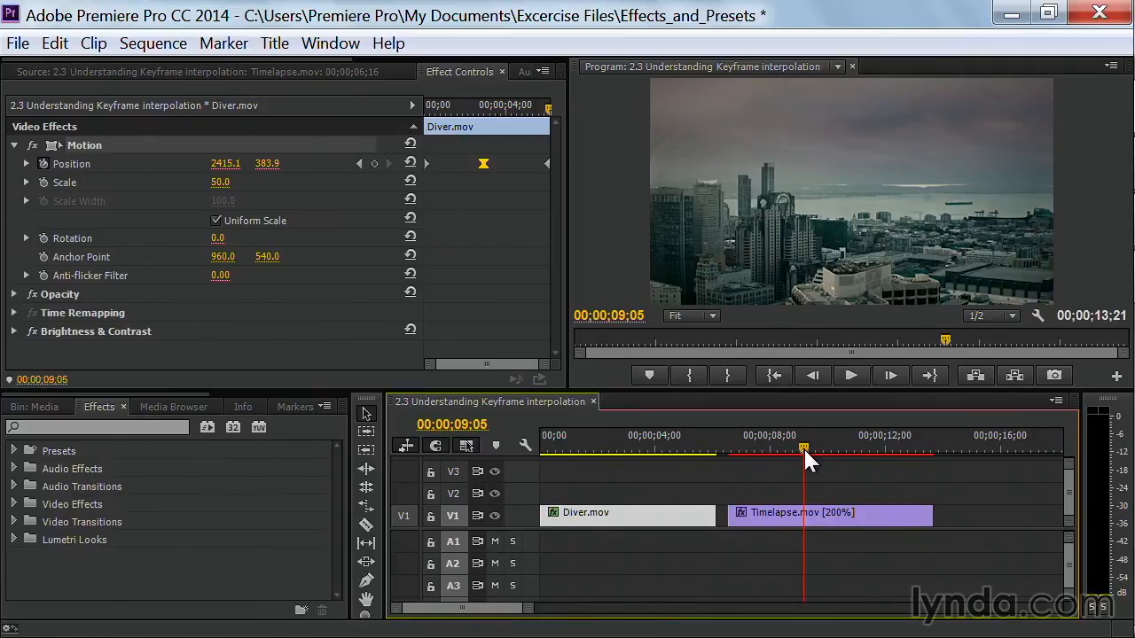
click(807, 514)
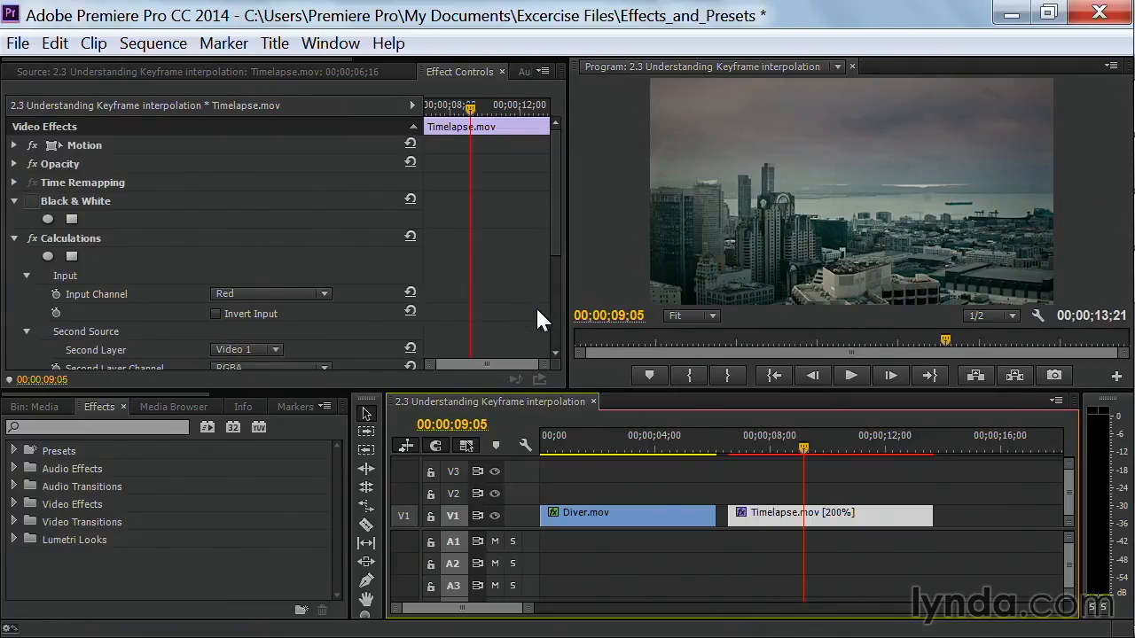
scroll(550, 316, down, 4)
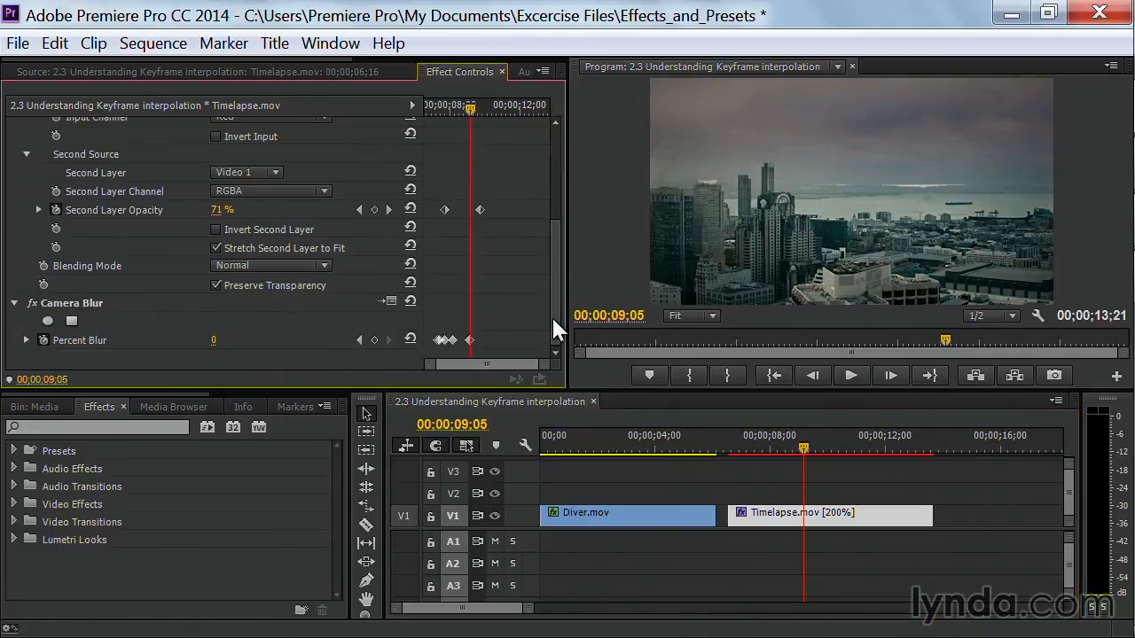
right_click(479, 210)
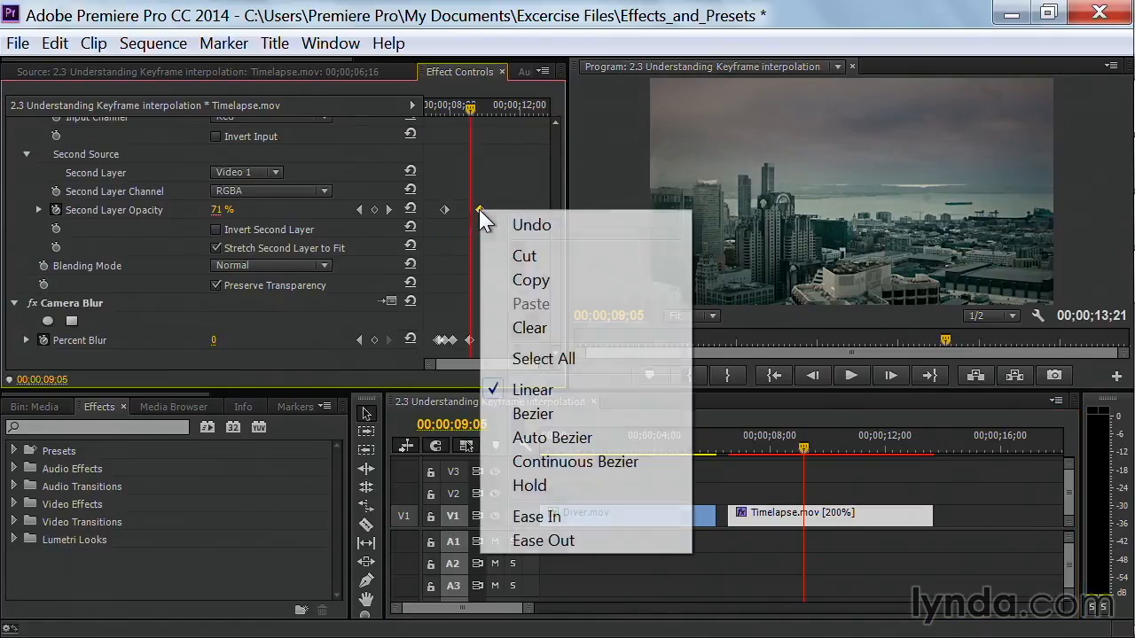